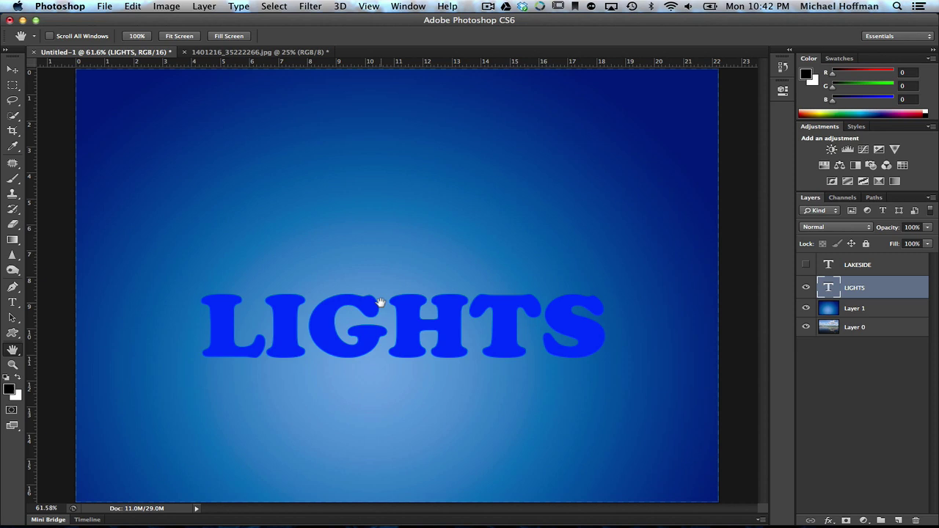
# Extrude the LIGHTS text layer into a 3D object and accept the 3D workspace
pyautogui.click(339, 7)
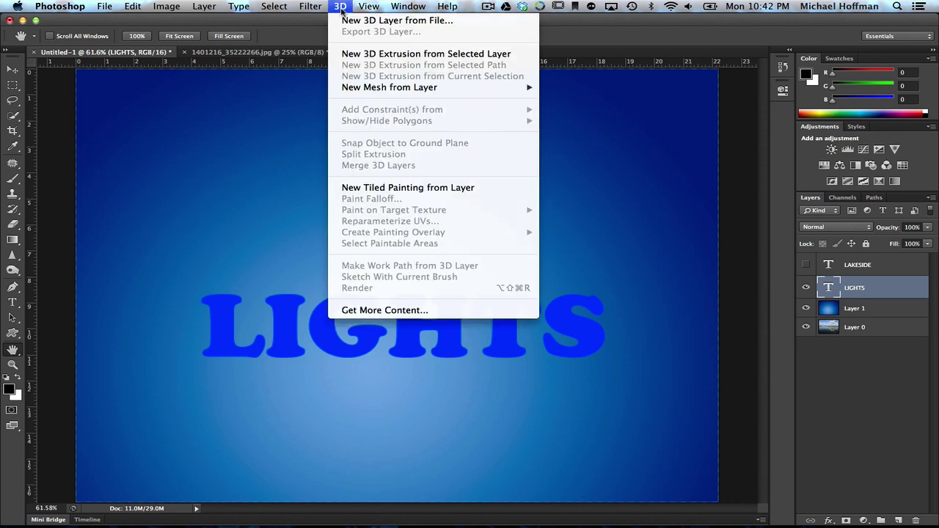
pyautogui.click(371, 55)
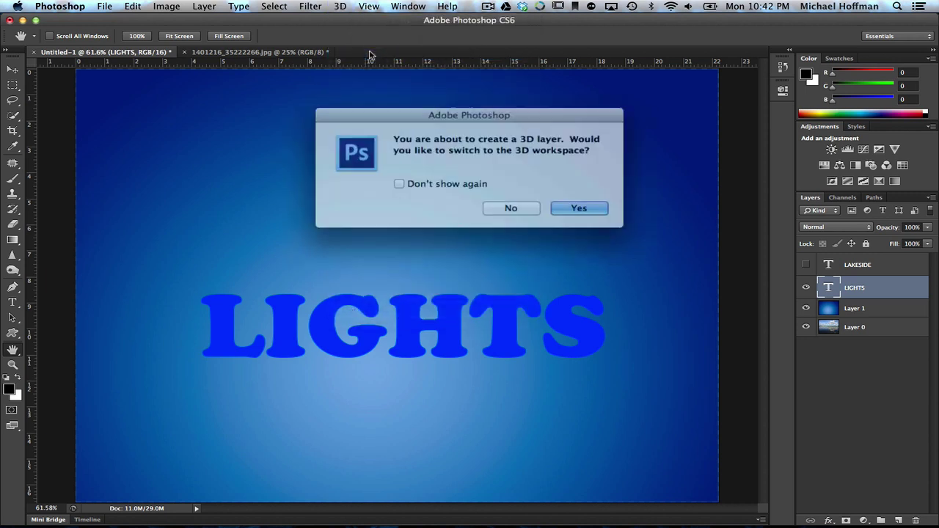
pyautogui.click(568, 205)
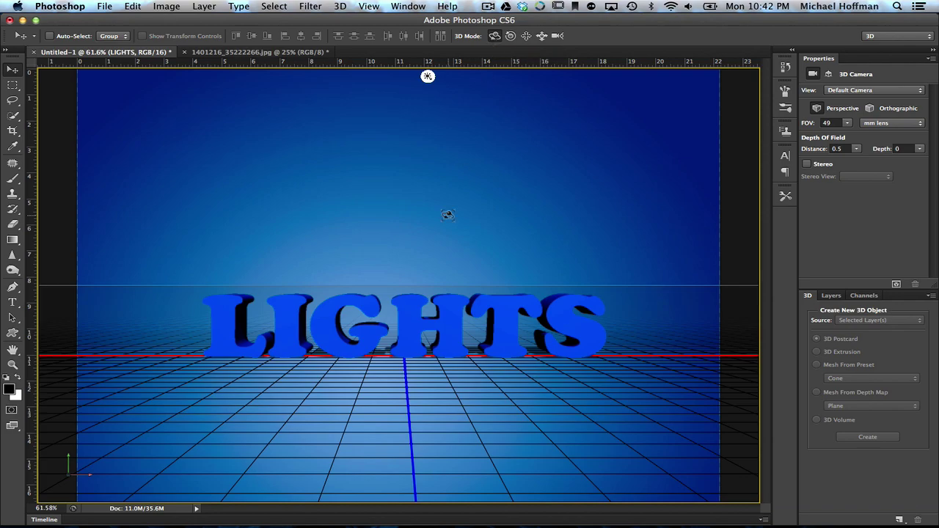
pyautogui.moveTo(448, 214); pyautogui.dragTo(449, 253)
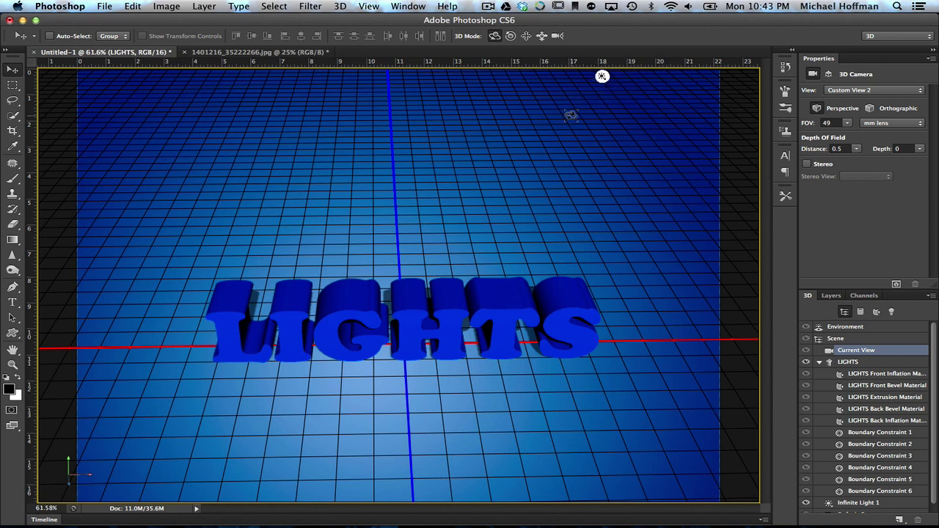
pyautogui.press('super+z')
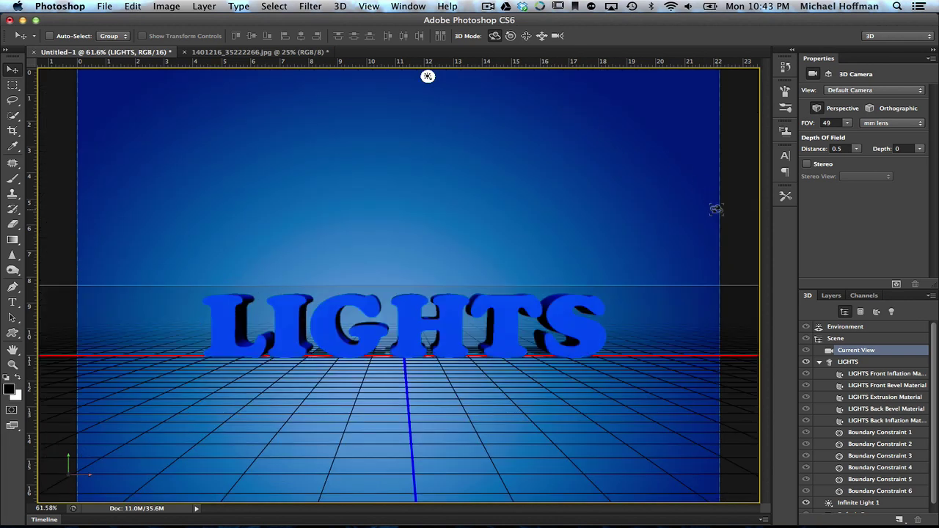
# Swing Infinite Light 1 toward the upper right so LIGHTS' shadows fall leftward
pyautogui.scroll(-1, 848, 382)
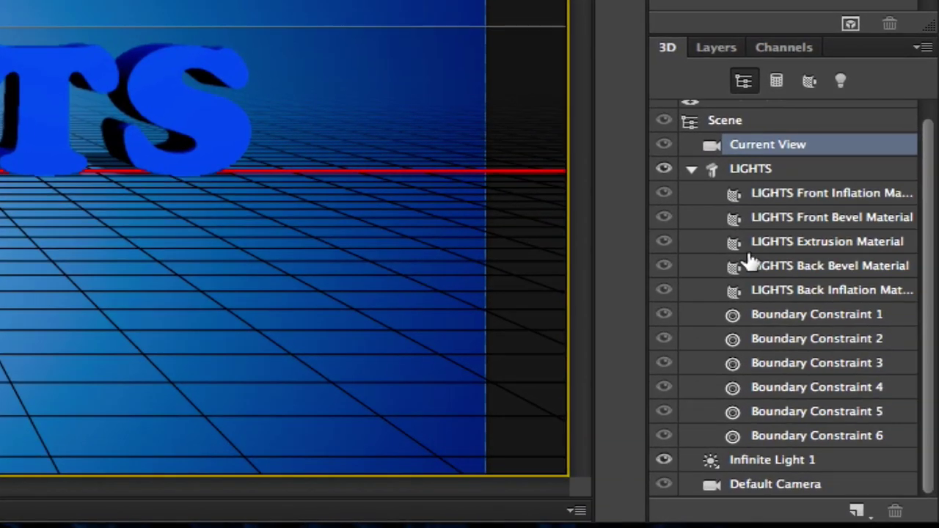
pyautogui.click(751, 461)
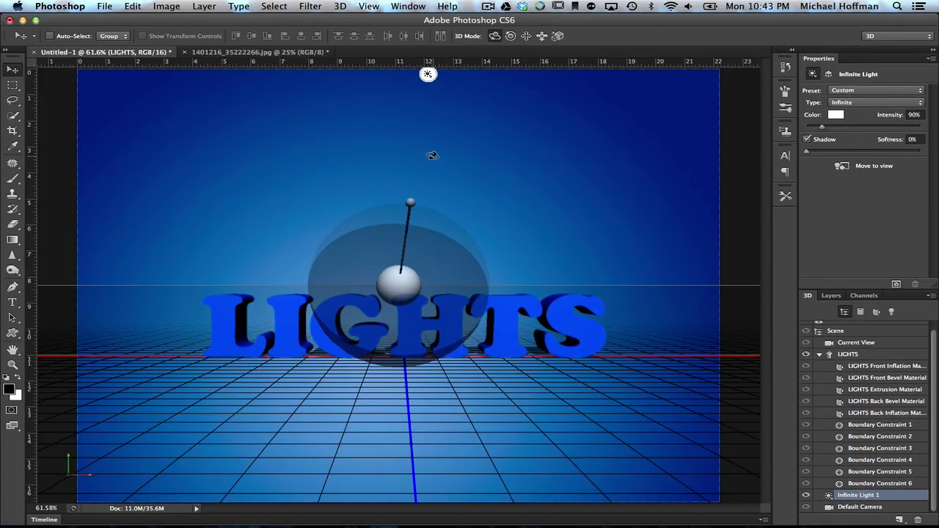
pyautogui.moveTo(433, 151); pyautogui.dragTo(509, 226)
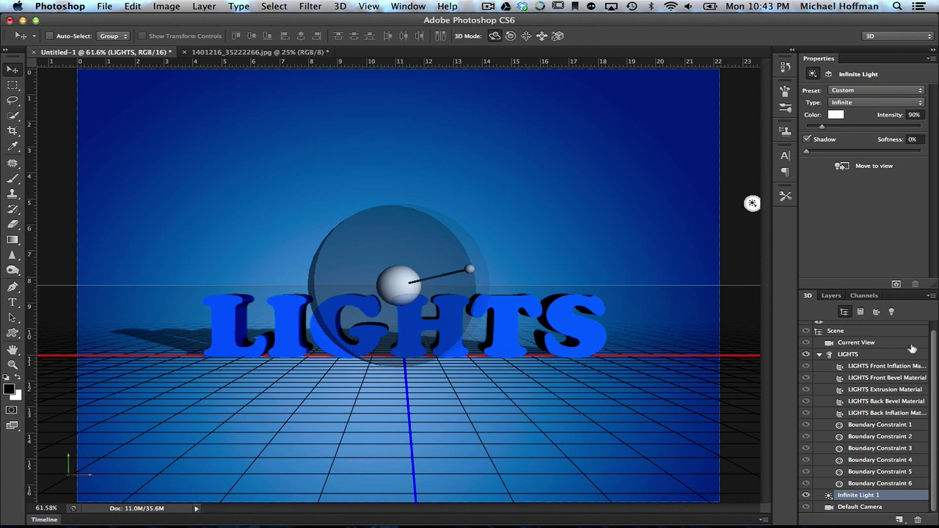
pyautogui.scroll(1, 934, 336)
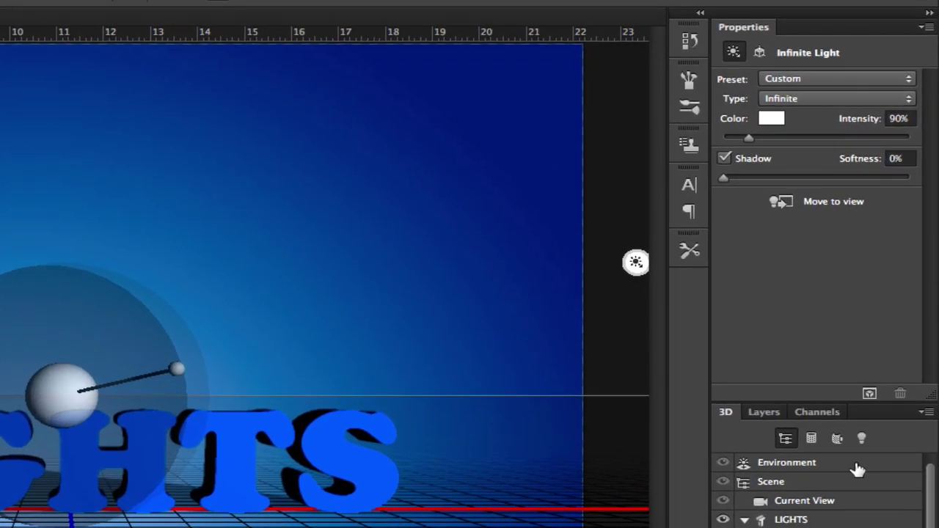
# Set the Environment ground-plane shadow opacity to 85% and reflection opacity to 32%
pyautogui.click(858, 470)
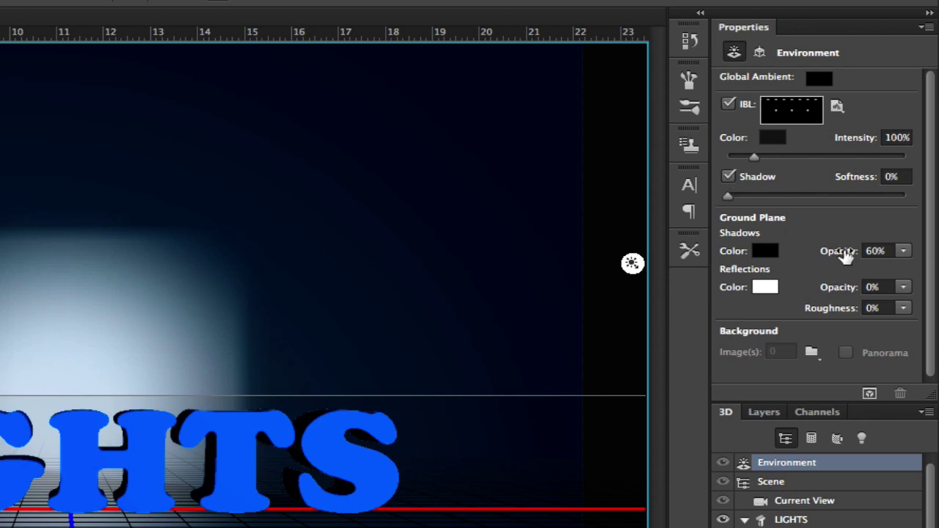
pyautogui.moveTo(845, 253); pyautogui.dragTo(802, 255)
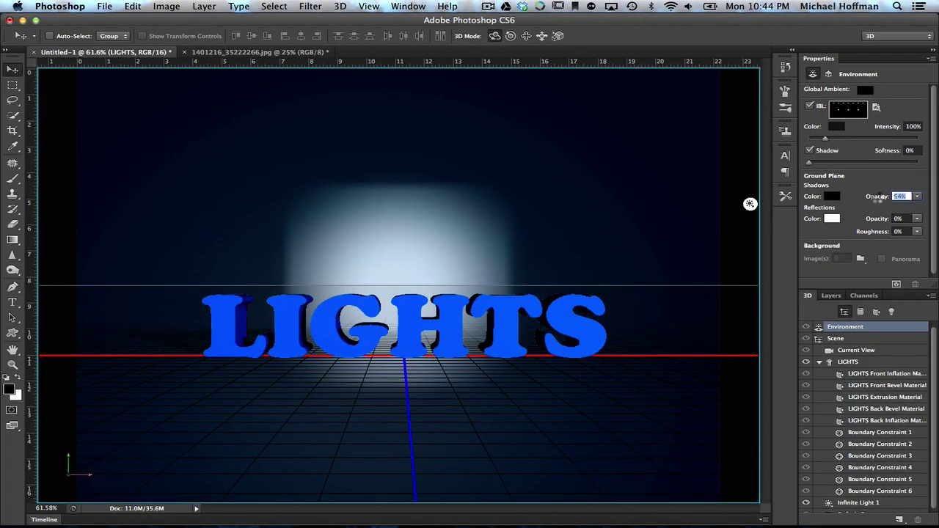
pyautogui.moveTo(848, 231); pyautogui.dragTo(900, 231)
pyautogui.moveTo(907, 197)
pyautogui.mouseDown()
pyautogui.moveTo(866, 198)
pyautogui.moveTo(900, 197)
pyautogui.moveTo(889, 199)
pyautogui.mouseUp()
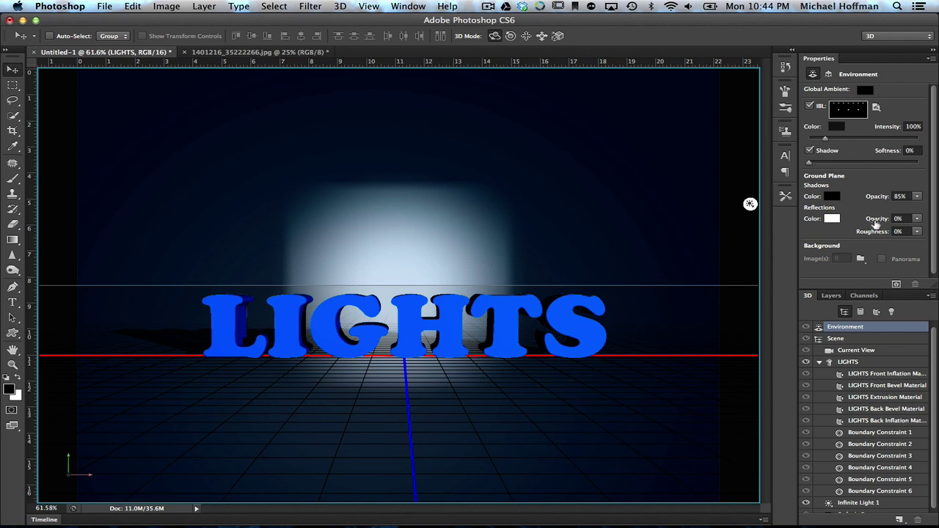
pyautogui.moveTo(875, 221); pyautogui.dragTo(890, 219)
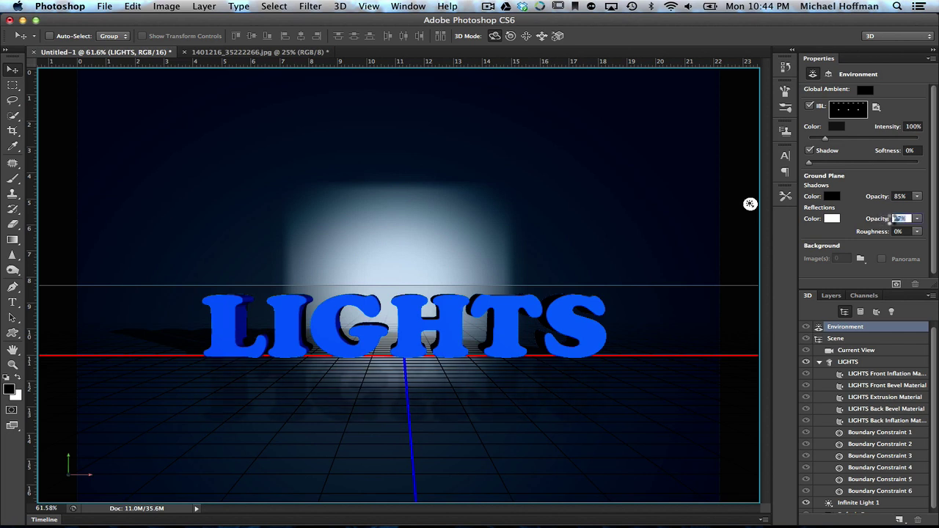
pyautogui.press('Return')
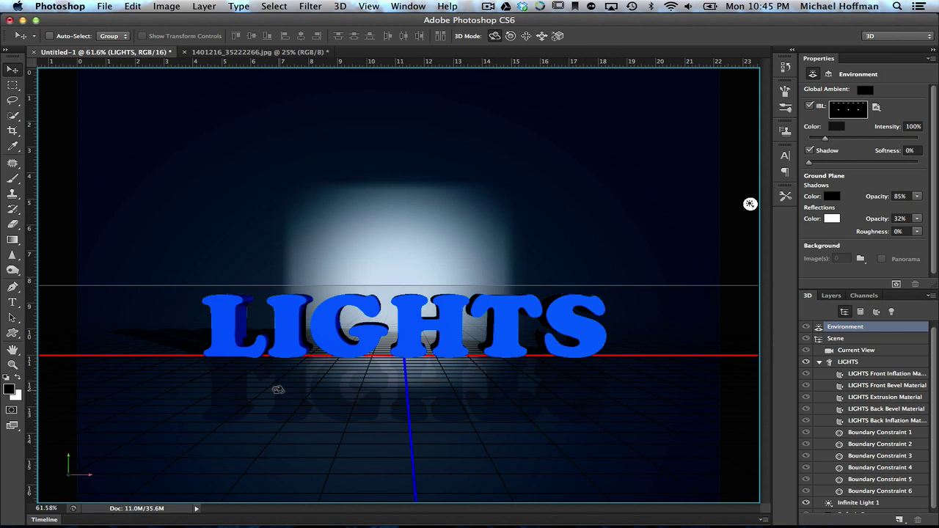
# Hide the blue backdrop Layer 1 and the 3D LIGHTS layer, leaving only the lake photo
pyautogui.click(836, 339)
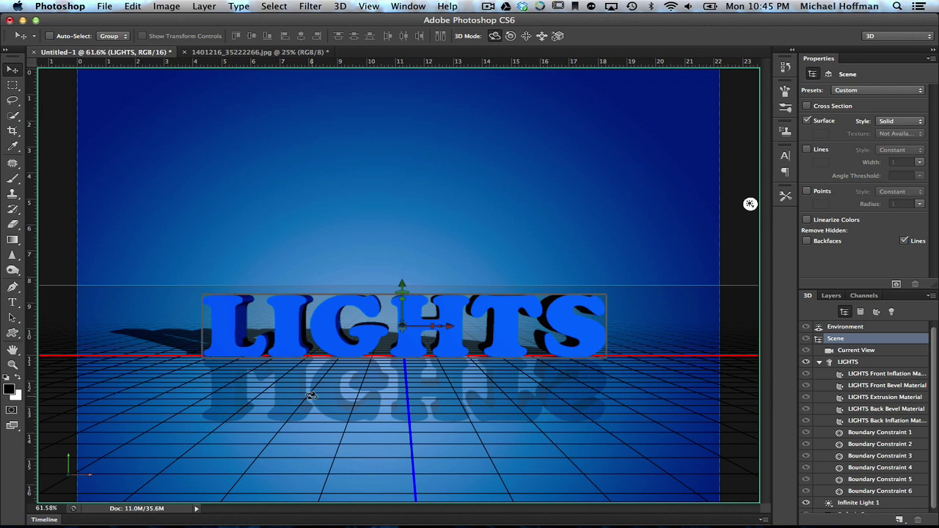
pyautogui.click(831, 296)
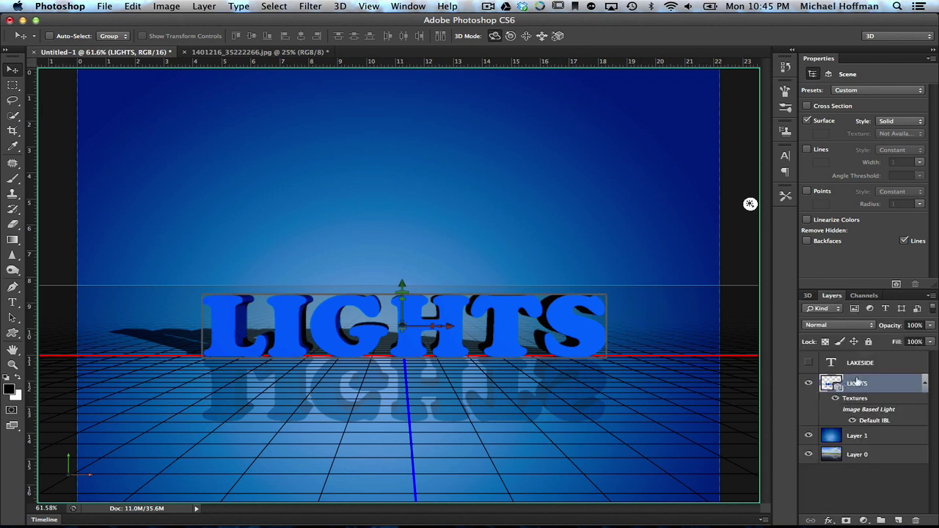
pyautogui.click(880, 442)
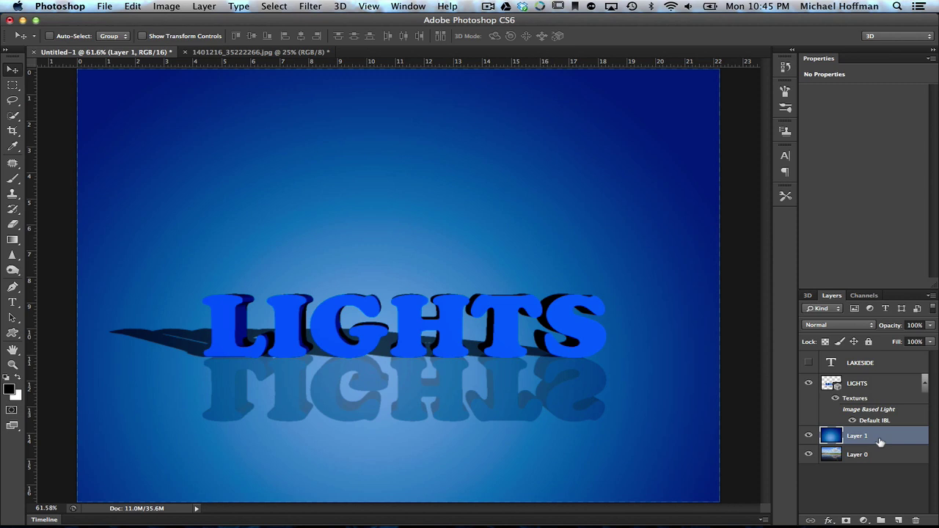
pyautogui.click(810, 436)
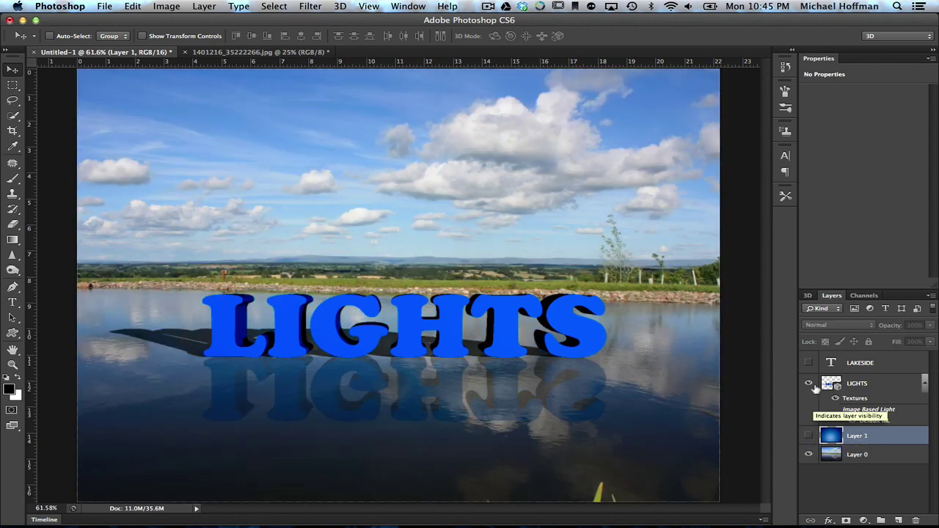
pyautogui.click(809, 384)
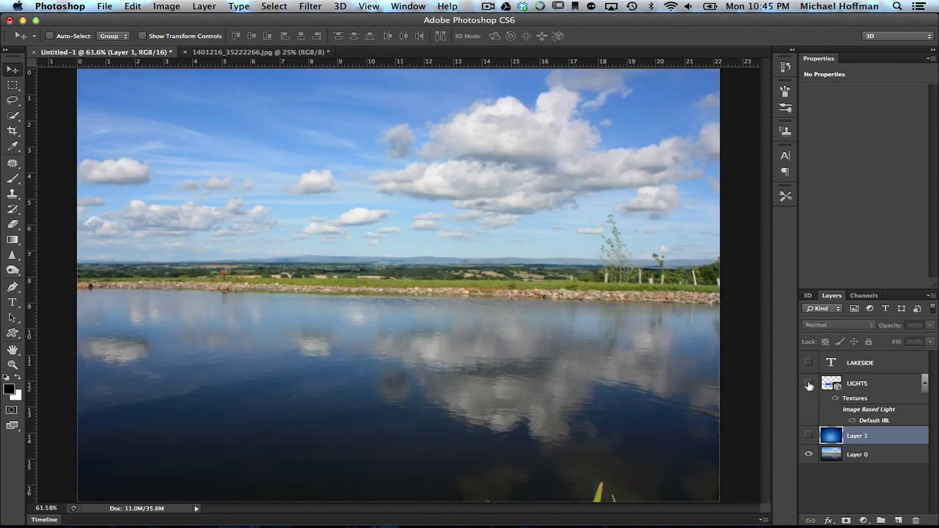
# Show and select LAKESIDE, extrude it into 3D text, and tilt the camera slightly
pyautogui.click(809, 362)
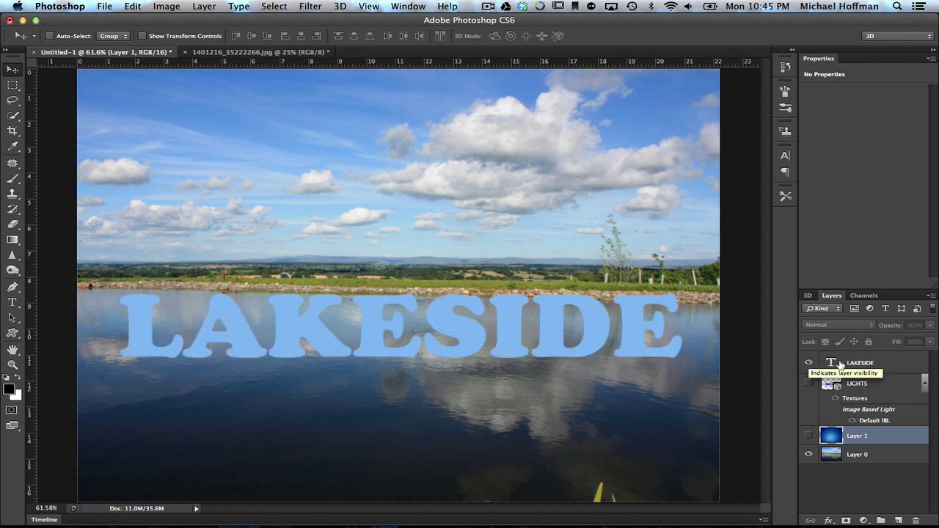
pyautogui.click(893, 365)
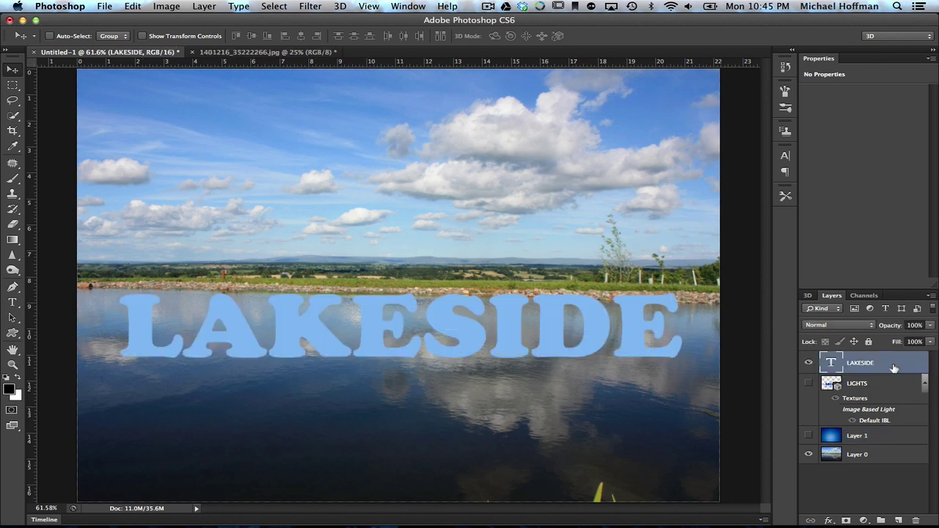
pyautogui.click(341, 7)
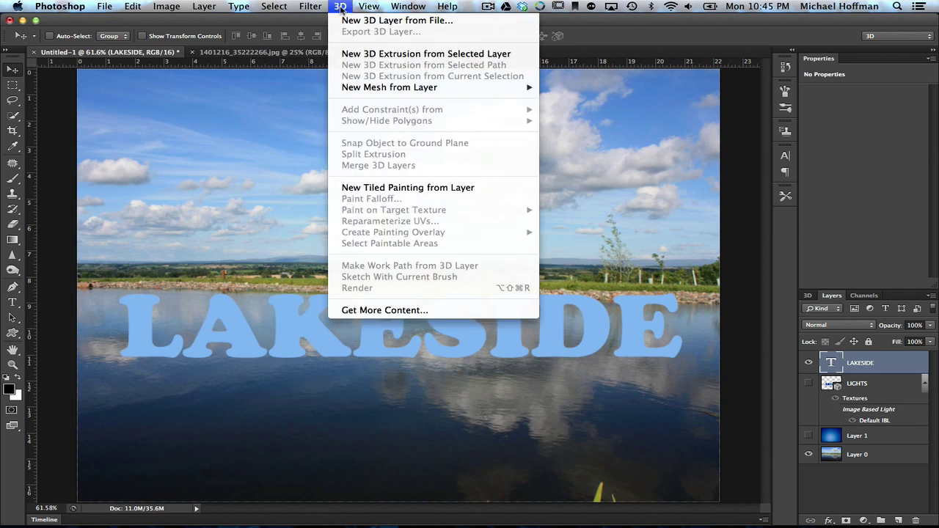
pyautogui.click(356, 54)
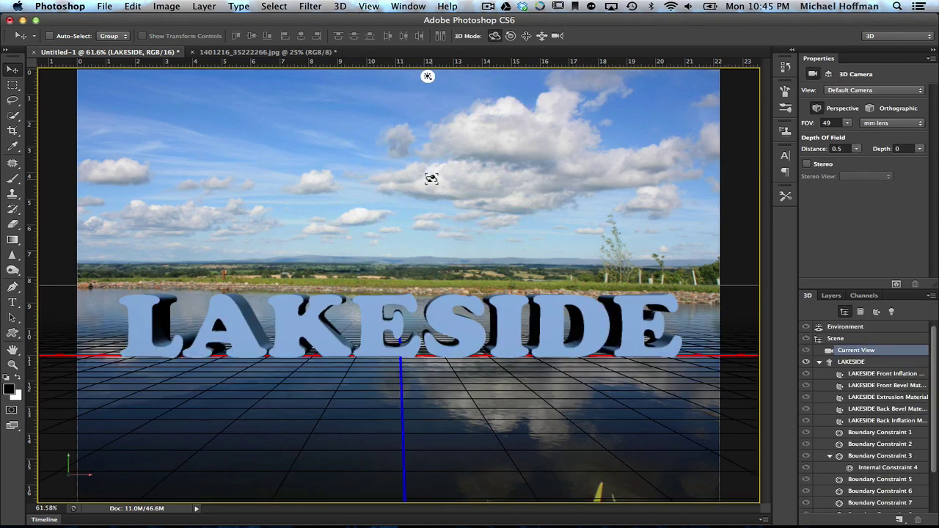
pyautogui.moveTo(484, 176)
pyautogui.mouseDown()
pyautogui.moveTo(486, 189)
pyautogui.moveTo(454, 192)
pyautogui.moveTo(513, 183)
pyautogui.moveTo(487, 185)
pyautogui.moveTo(485, 203)
pyautogui.moveTo(484, 187)
pyautogui.mouseUp()
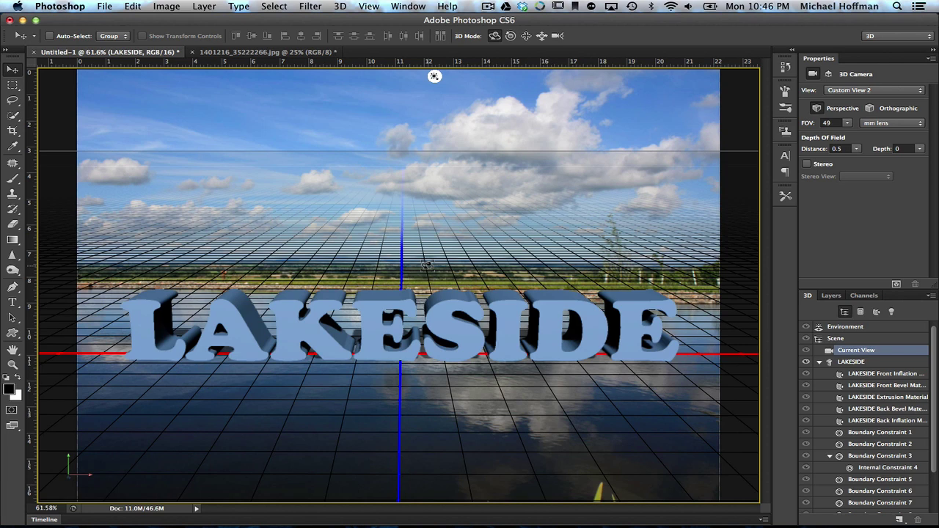
# Tilt the 3D camera so the grid horizon meets the lake's far shoreline
pyautogui.moveTo(426, 265); pyautogui.dragTo(430, 264)
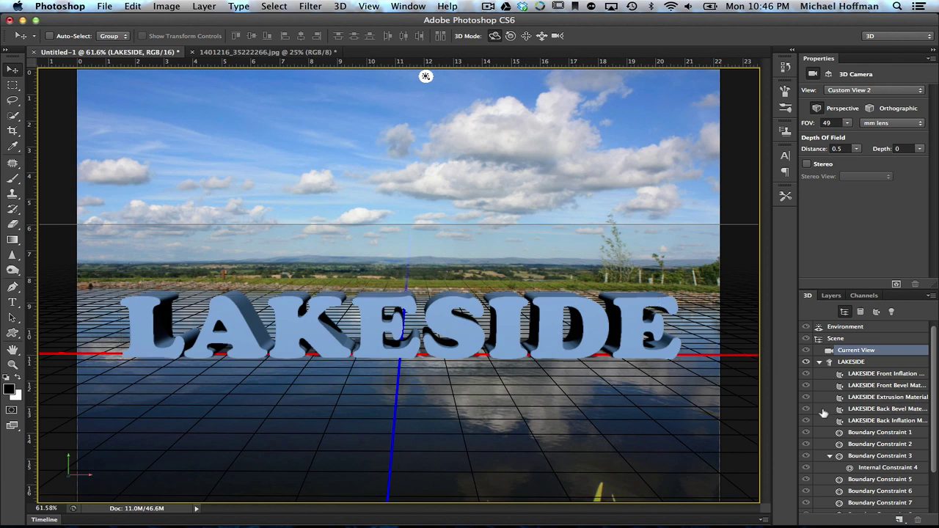
# Rotate Infinite Light 1 so it lights LAKESIDE from the upper right
pyautogui.scroll(-4, 824, 413)
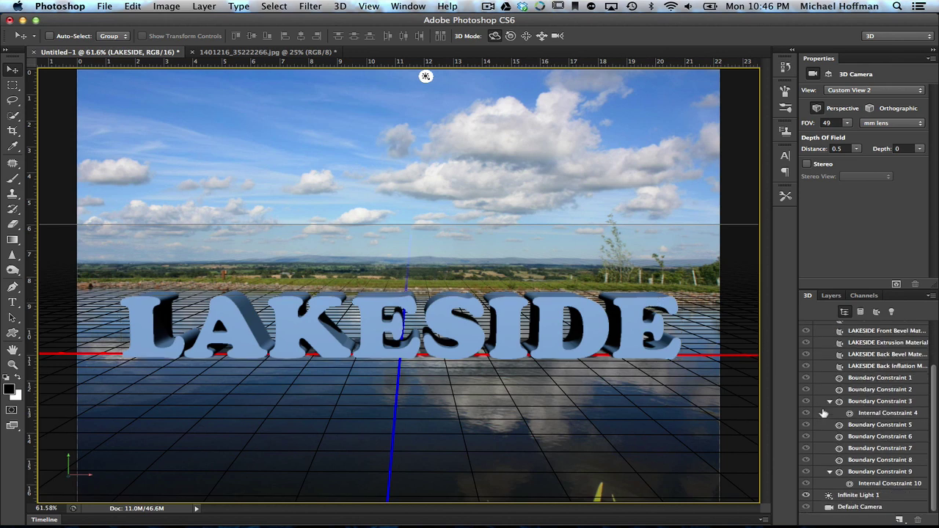
pyautogui.click(842, 495)
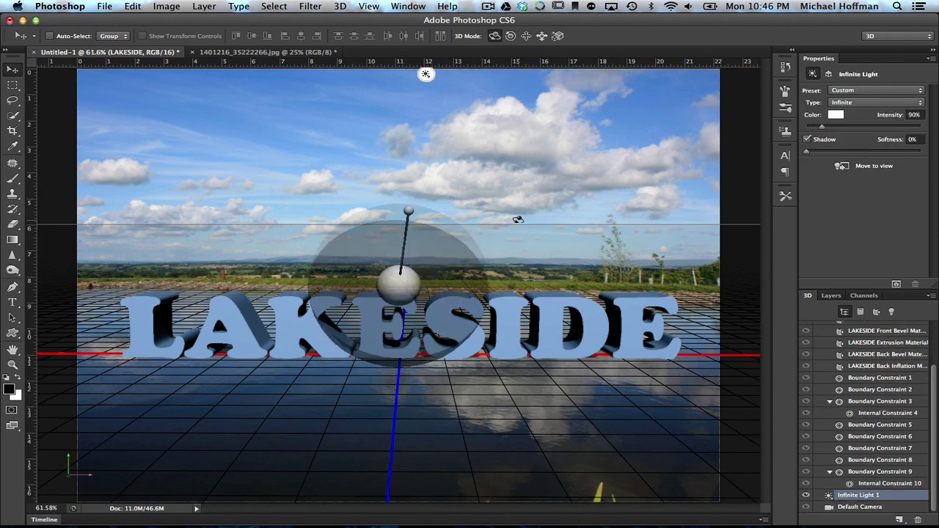
pyautogui.moveTo(514, 216)
pyautogui.mouseDown()
pyautogui.moveTo(554, 231)
pyautogui.moveTo(558, 262)
pyautogui.mouseUp()
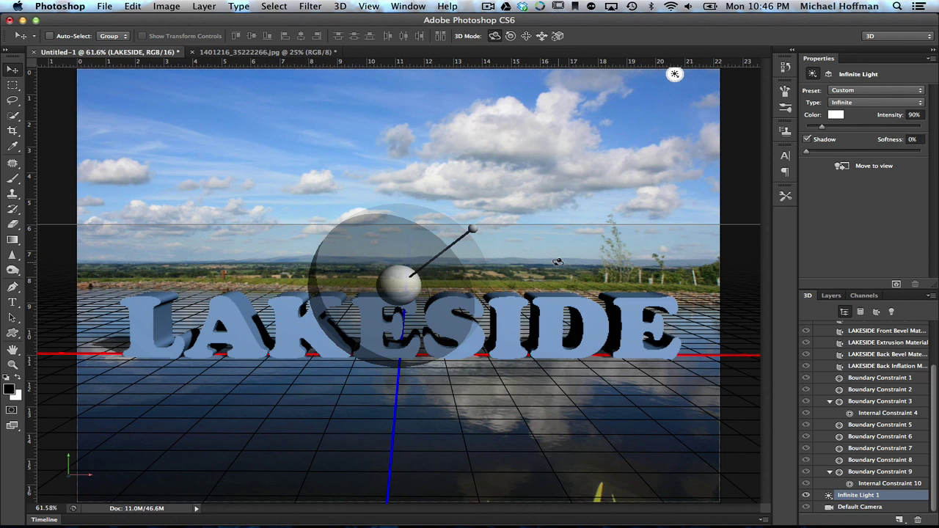
pyautogui.moveTo(558, 262); pyautogui.dragTo(560, 266)
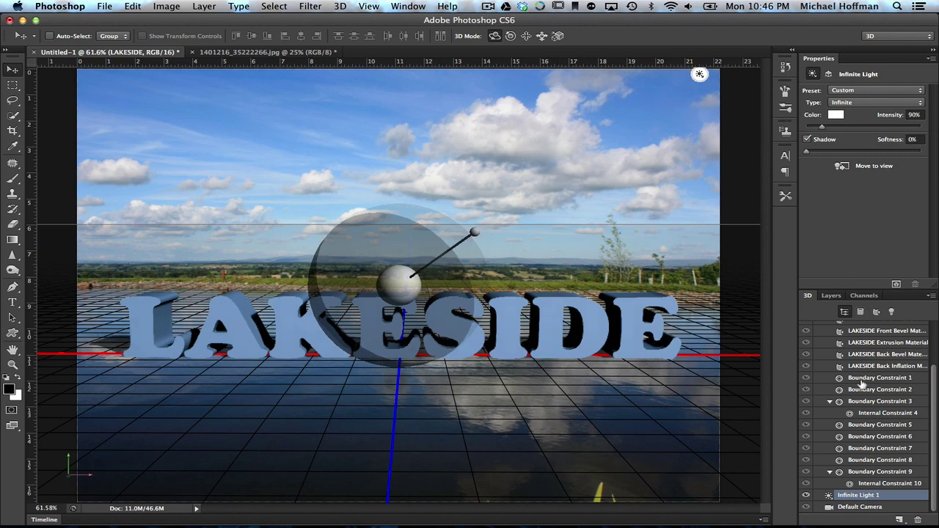
# Set ground-plane shadow opacity to 45% and shadow softness to about 25%, then return to Scene
pyautogui.scroll(3, 862, 386)
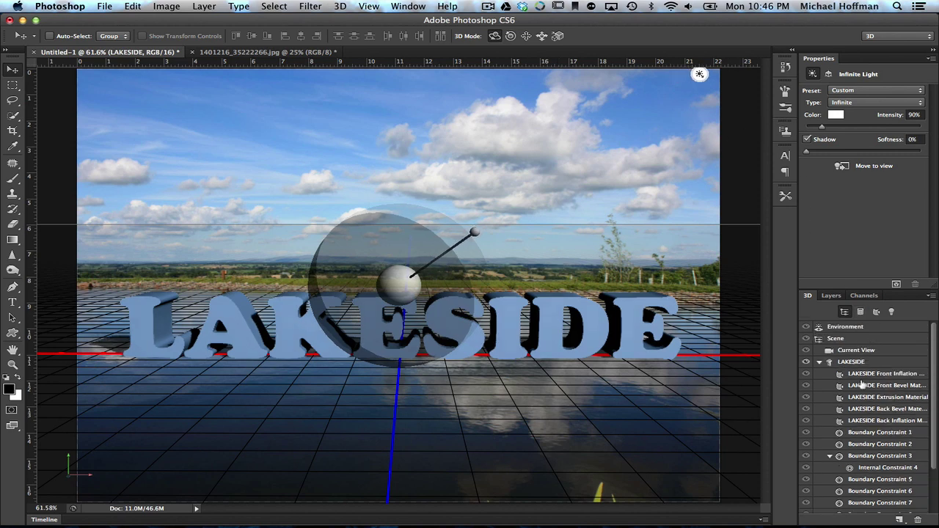
pyautogui.click(851, 327)
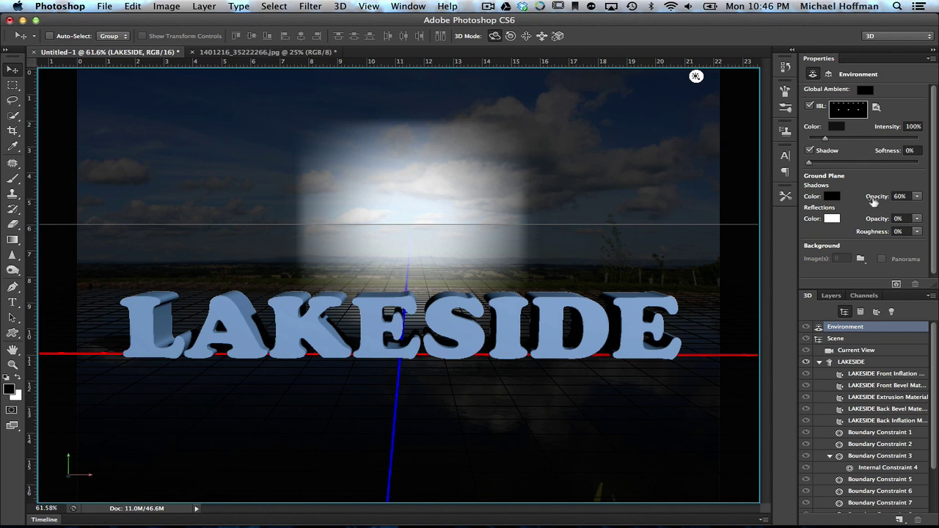
pyautogui.moveTo(875, 200); pyautogui.dragTo(862, 195)
pyautogui.moveTo(880, 154); pyautogui.dragTo(897, 152)
pyautogui.click(868, 341)
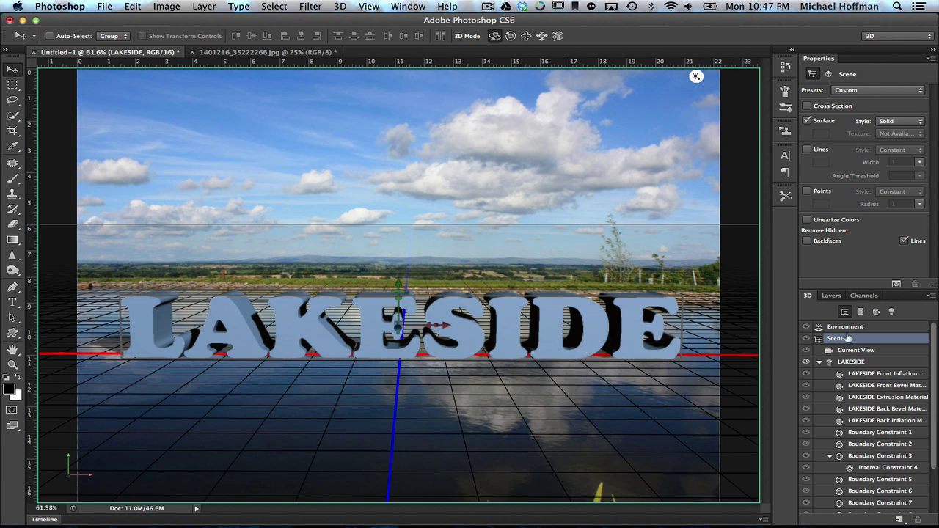
# Raise the Environment reflection opacity to 47% and view the Scene render
pyautogui.click(882, 329)
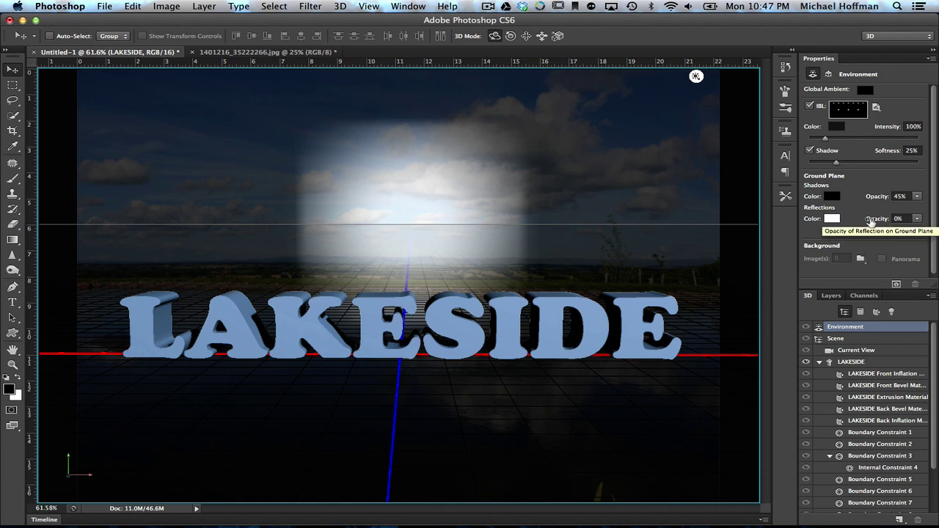
pyautogui.moveTo(871, 222); pyautogui.dragTo(901, 218)
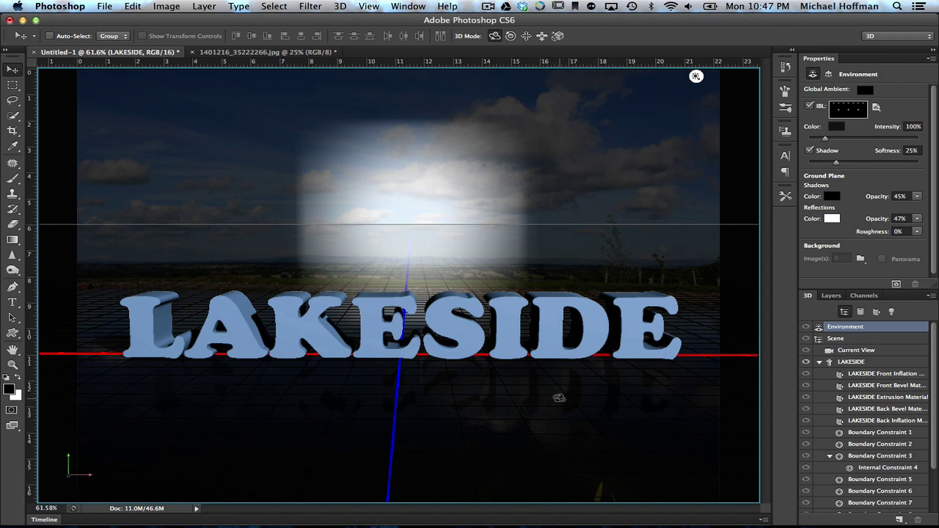
pyautogui.click(855, 343)
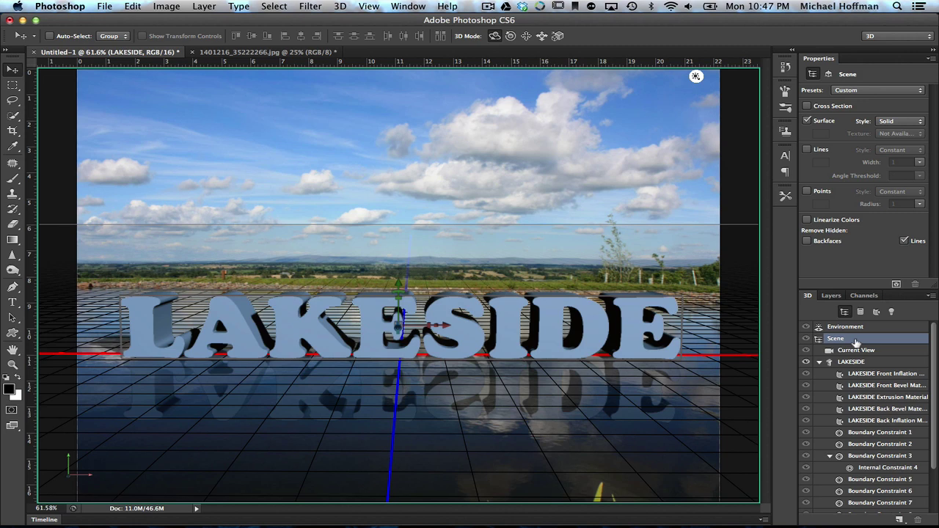
# Show the Layers list and select Layer 1 to preview the composite without the grid
pyautogui.click(833, 296)
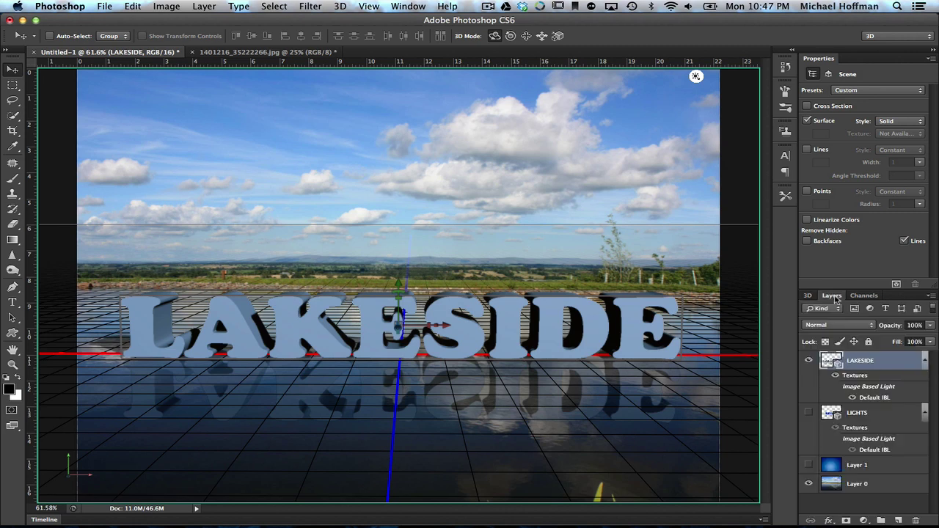
pyautogui.click(880, 468)
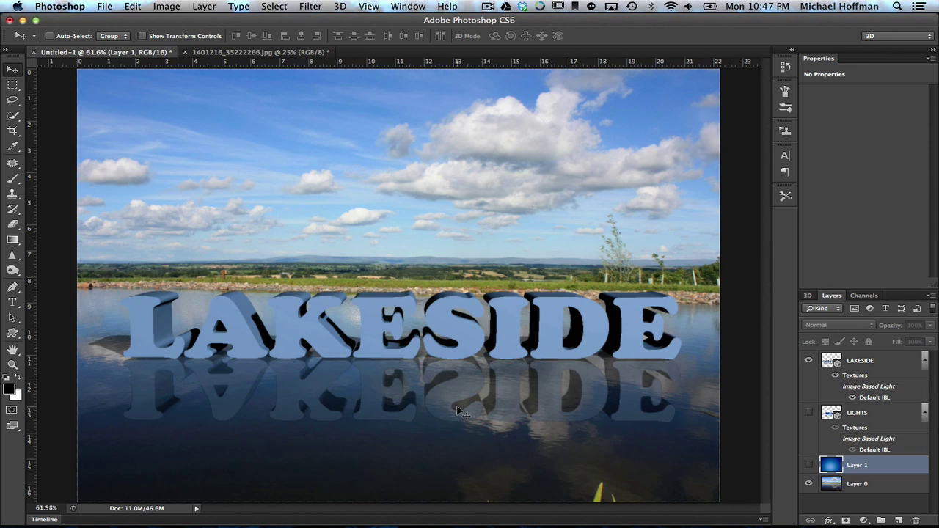
# Raise the LAKESIDE ground-plane reflection roughness from 2% to 4% in the 3D Environment settings
pyautogui.click(891, 367)
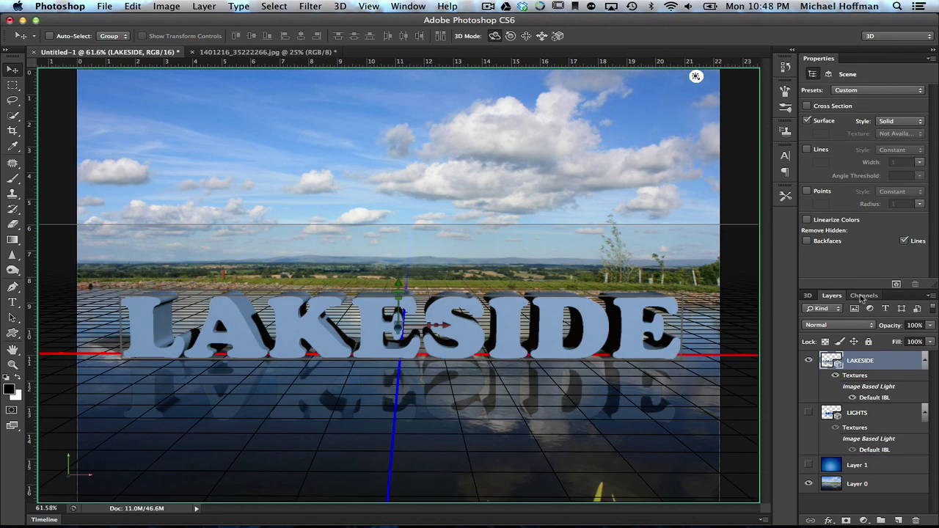
pyautogui.click(808, 295)
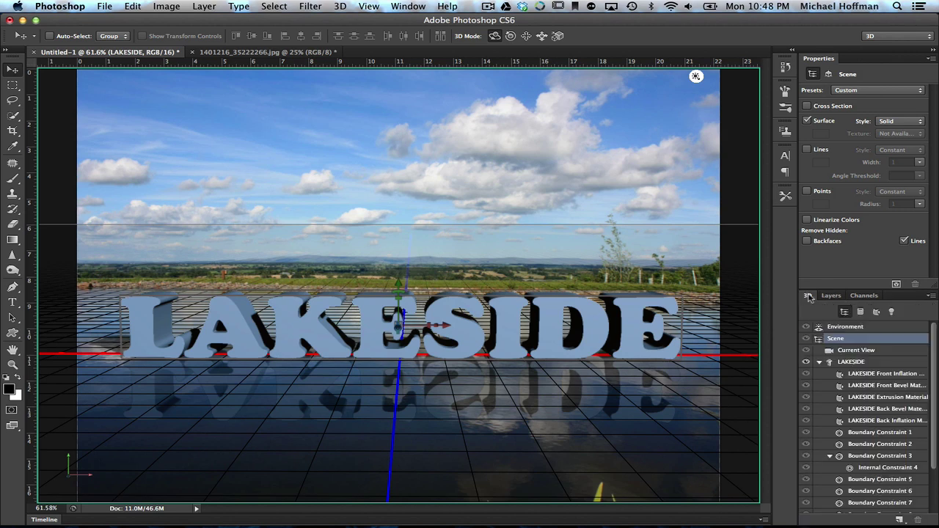
pyautogui.click(845, 328)
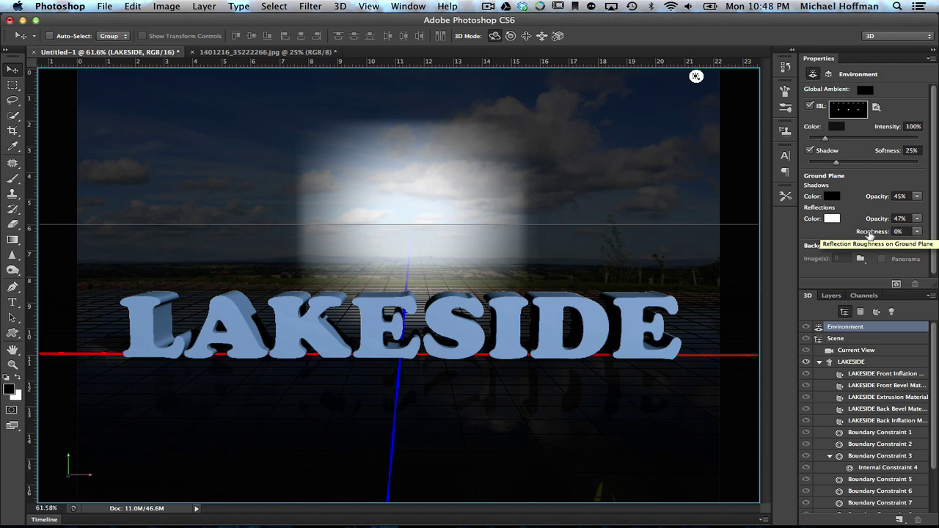
pyautogui.moveTo(870, 234); pyautogui.dragTo(870, 231)
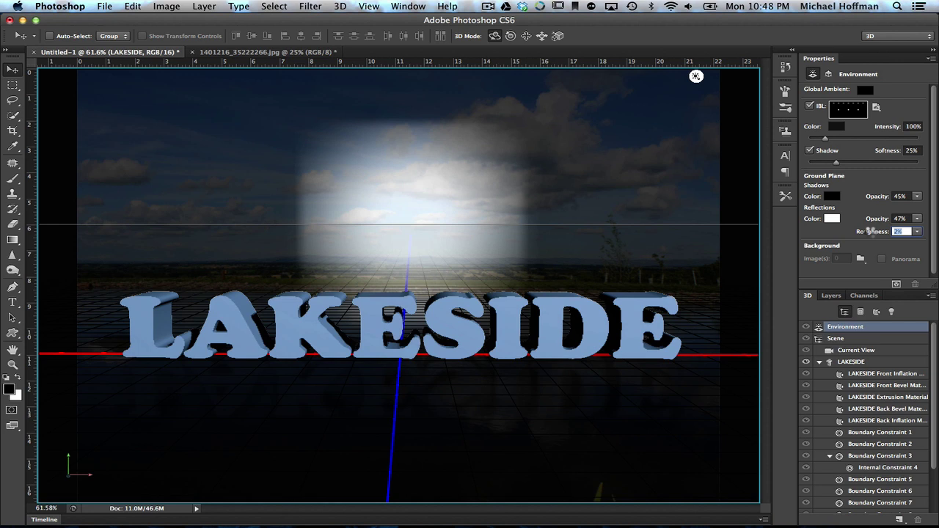
pyautogui.press('Return')
pyautogui.moveTo(872, 233); pyautogui.dragTo(872, 233)
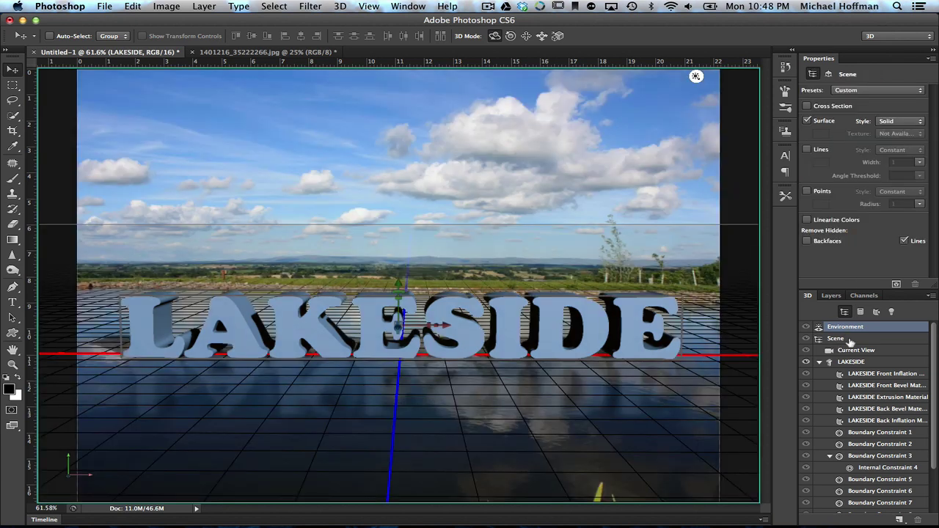
# Return to the scene and show the layers list to preview LAKESIDE's softened reflection without 3D overlays
pyautogui.click(849, 342)
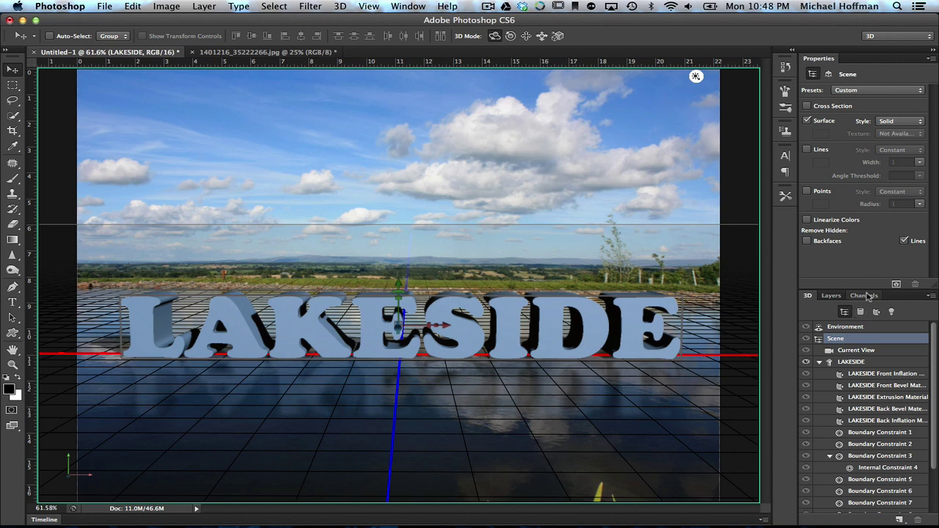
pyautogui.click(832, 296)
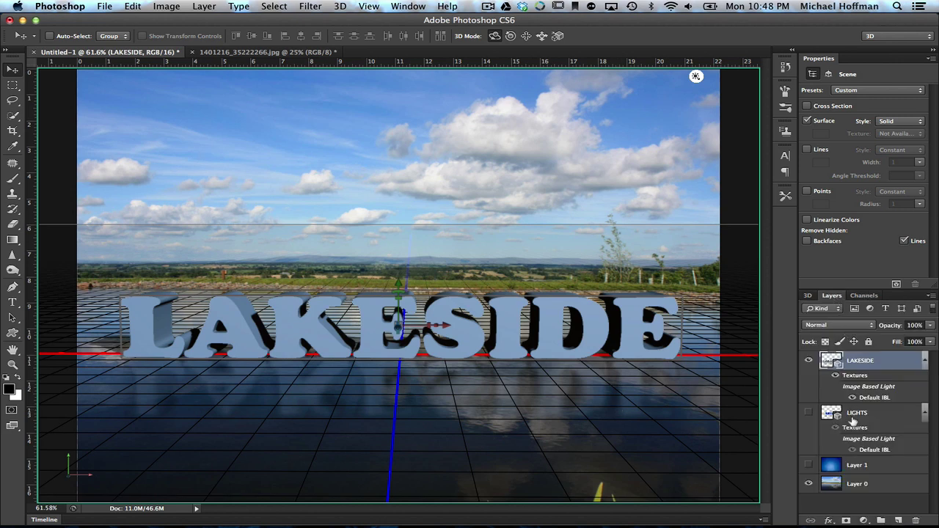
pyautogui.click(873, 483)
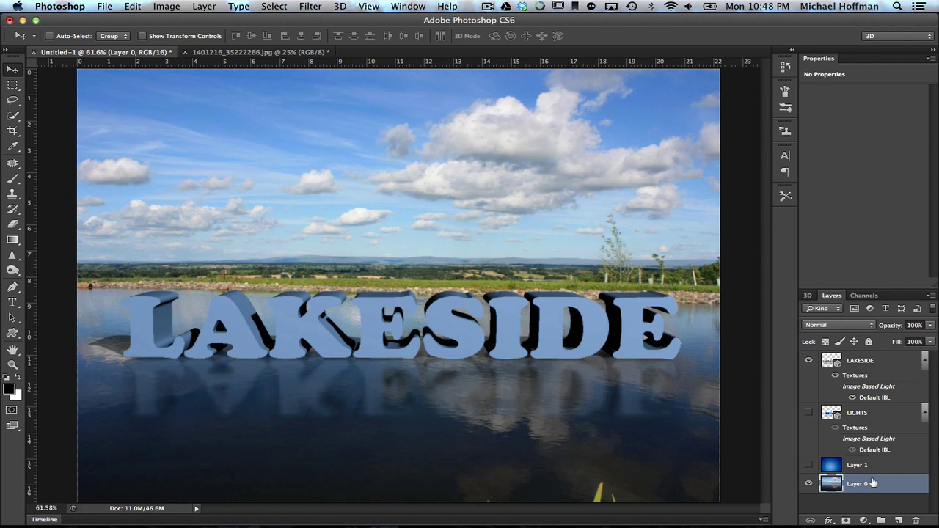
# Mask the LAKESIDE layer, painting black with a 175 brush to fade the reflection's lower portion
pyautogui.click(900, 363)
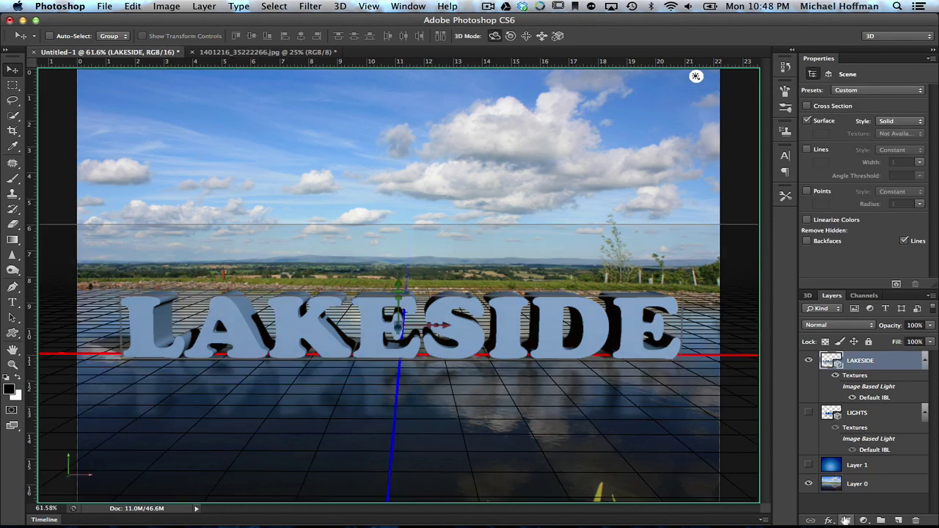
pyautogui.click(846, 521)
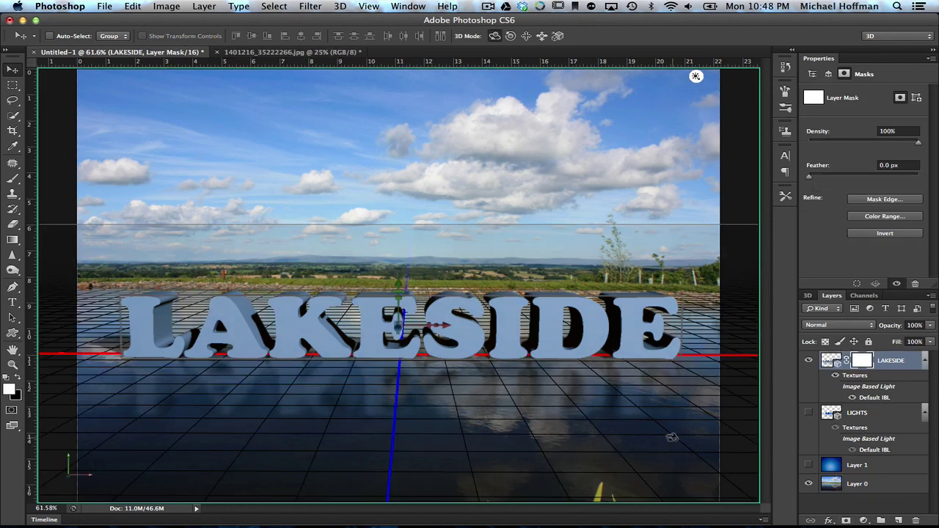
pyautogui.press('b')
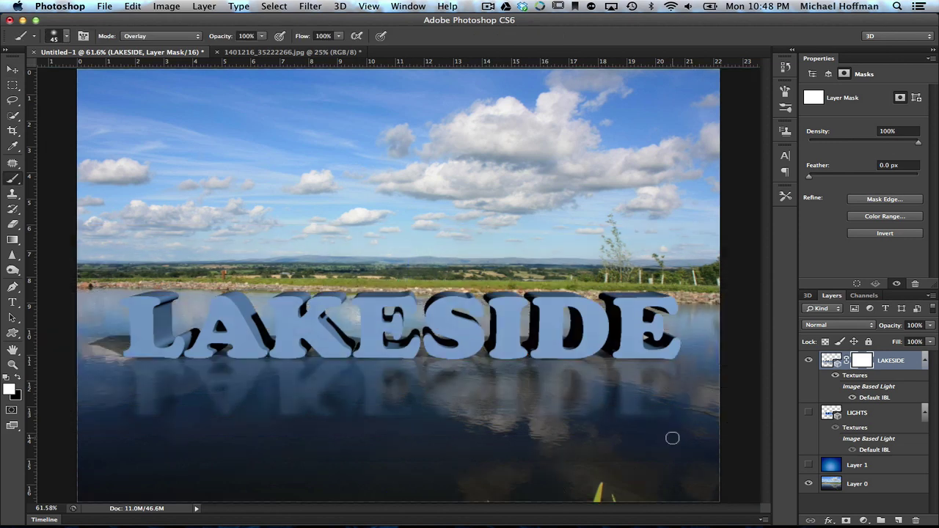
pyautogui.press(']')
pyautogui.press(']')
pyautogui.press(']')
pyautogui.press(']')
pyautogui.press(']')
pyautogui.press(']')
pyautogui.press(']')
pyautogui.press(']')
pyautogui.press(']')
pyautogui.press('x')
pyautogui.hotkey('shift', 'alt', 'n')
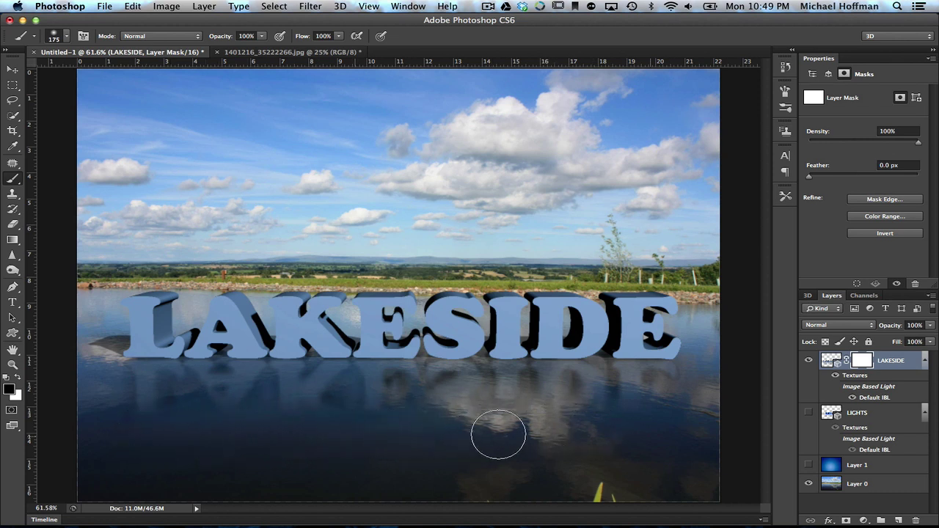
pyautogui.moveTo(498, 434)
pyautogui.mouseDown()
pyautogui.moveTo(641, 444)
pyautogui.moveTo(262, 465)
pyautogui.moveTo(483, 453)
pyautogui.mouseUp()
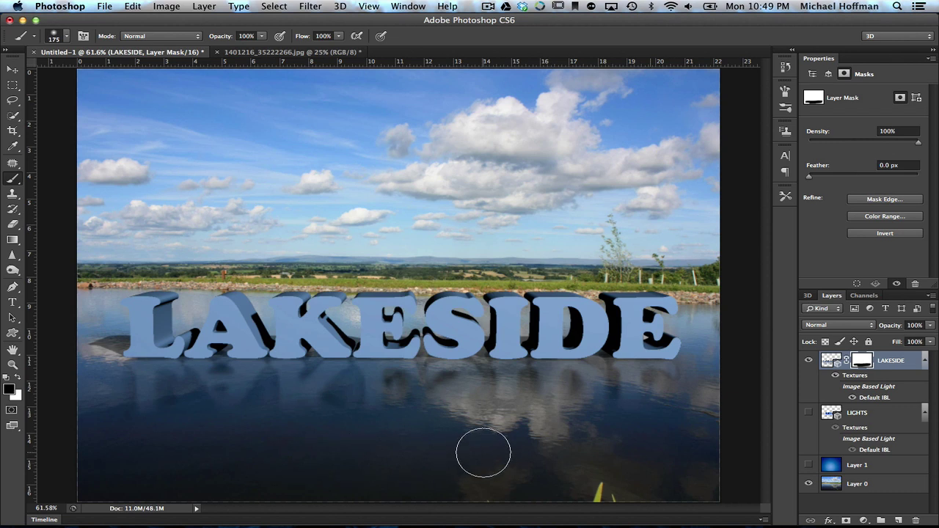